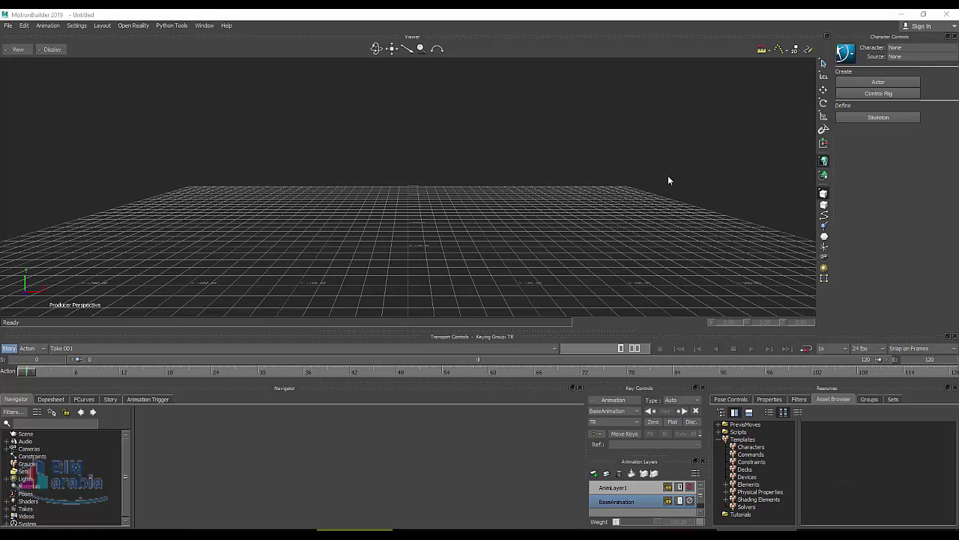
- Turn on Show the ViewCube in Preferences, then apply and confirm the configuration notice
click(81, 26)
click(90, 43)
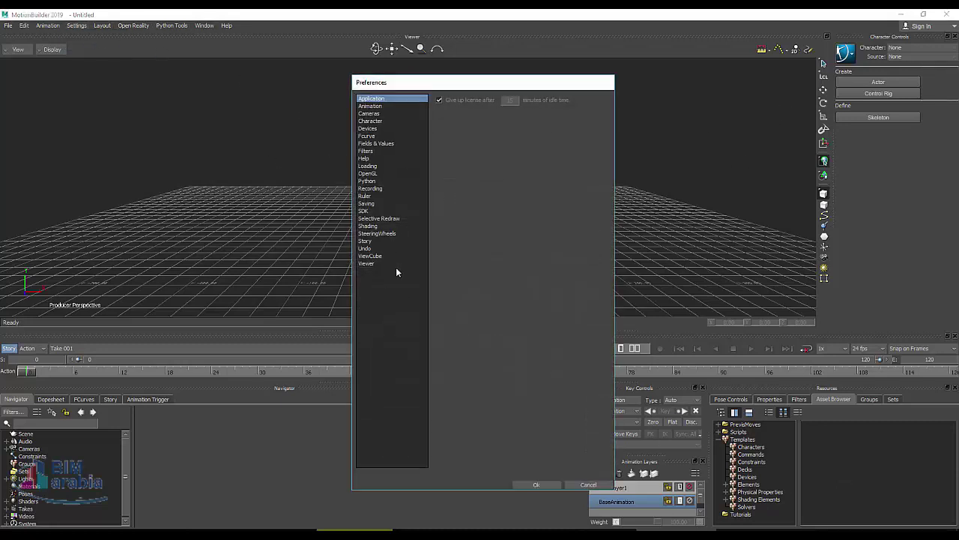
click(370, 256)
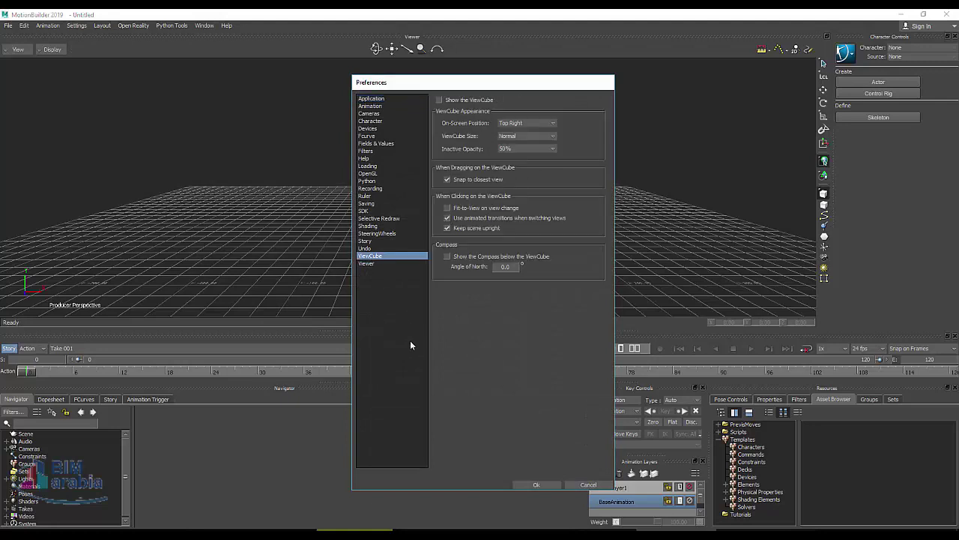
click(455, 102)
click(533, 482)
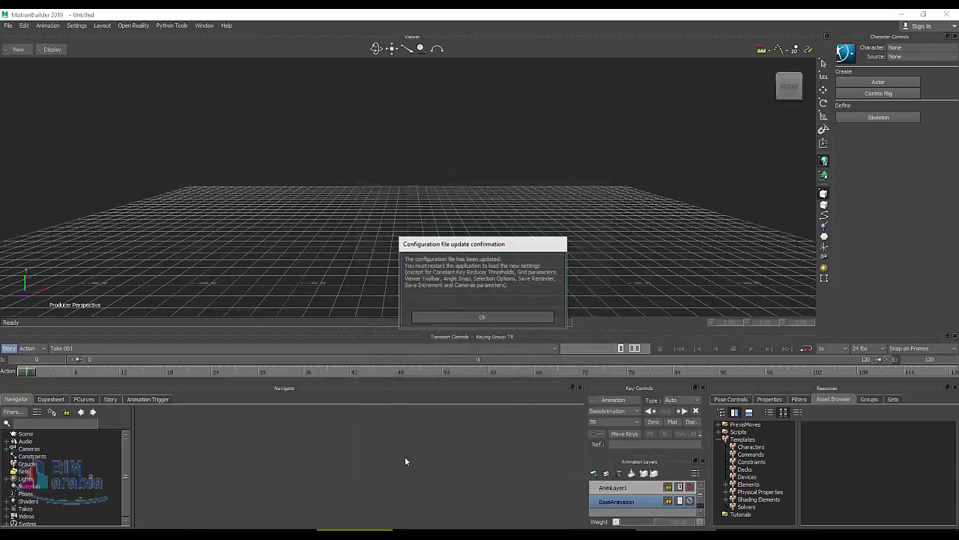
click(467, 318)
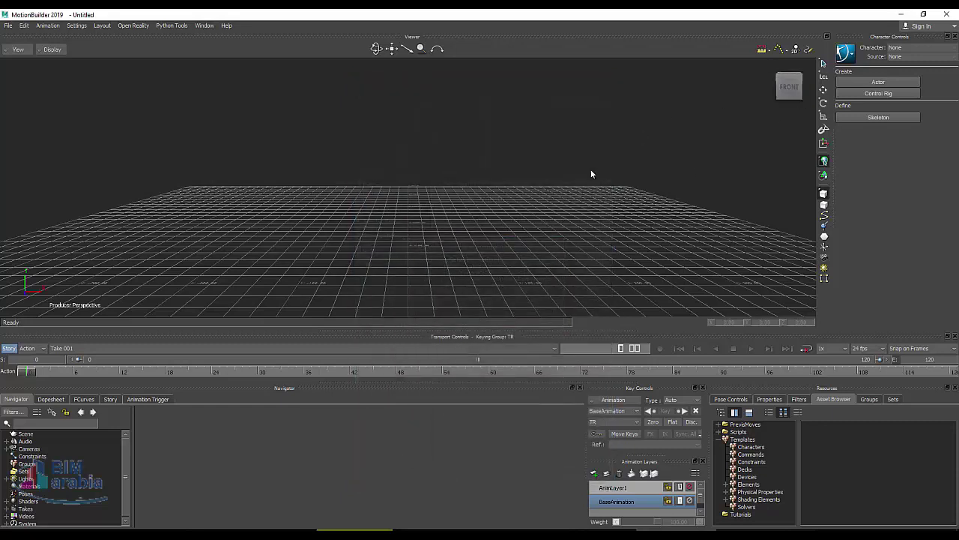
- Expand Cameras in the Navigator, select Producer Right, and float the Navigator as a separate panel
click(30, 448)
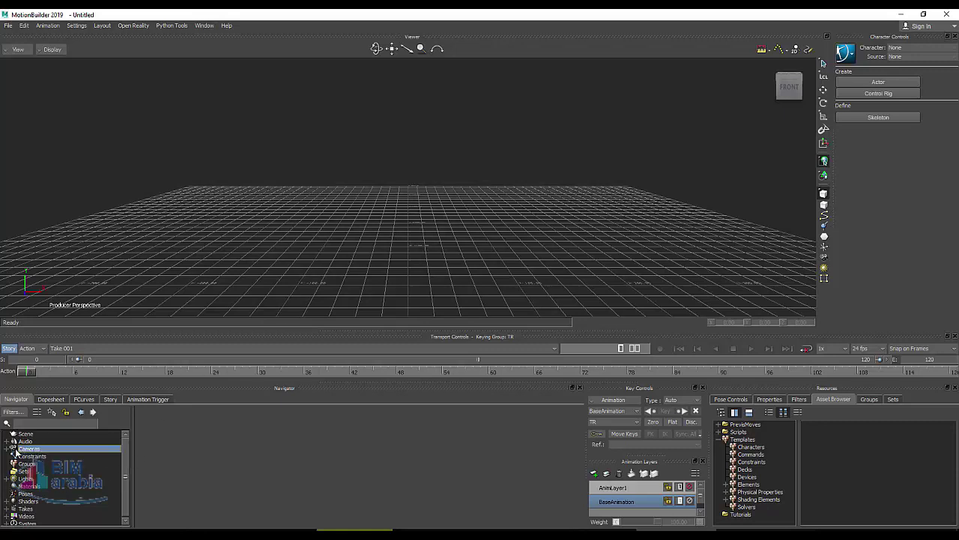
click(8, 449)
click(39, 459)
click(42, 471)
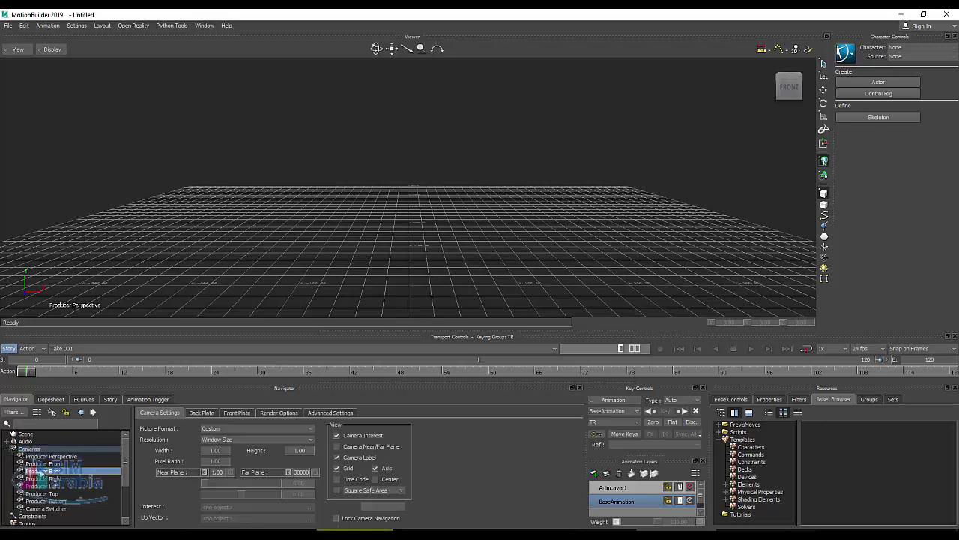
click(35, 478)
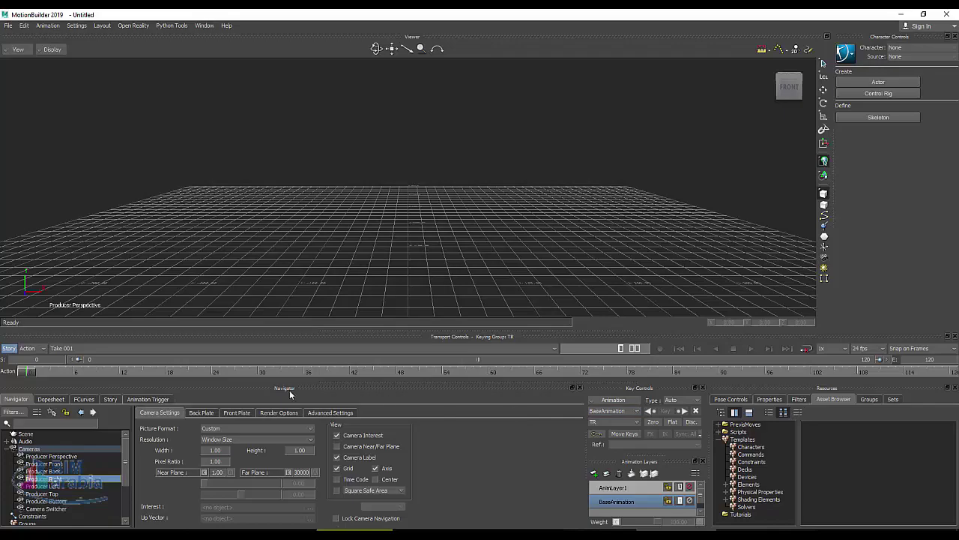
mouse_move(290, 393)
mouse_down()
mouse_move(914, 185)
mouse_move(224, 360)
mouse_move(259, 366)
mouse_up()
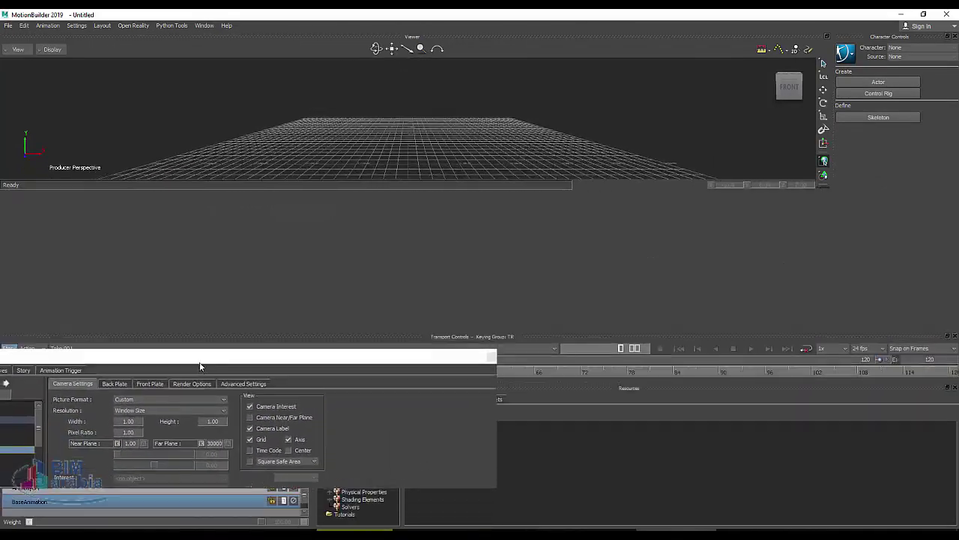
- Re-dock the Navigator, place Transport Controls beside Key Controls, and list Elements in the Asset Browser
mouse_move(258, 367)
mouse_down()
mouse_move(201, 366)
mouse_move(206, 353)
mouse_move(238, 347)
mouse_up()
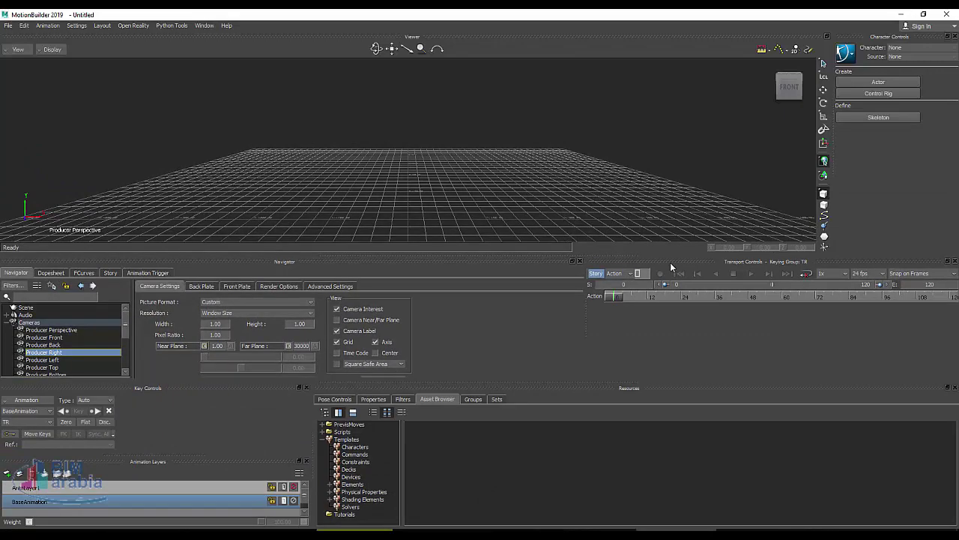
mouse_move(738, 263)
mouse_down()
mouse_move(166, 428)
mouse_move(466, 435)
mouse_up()
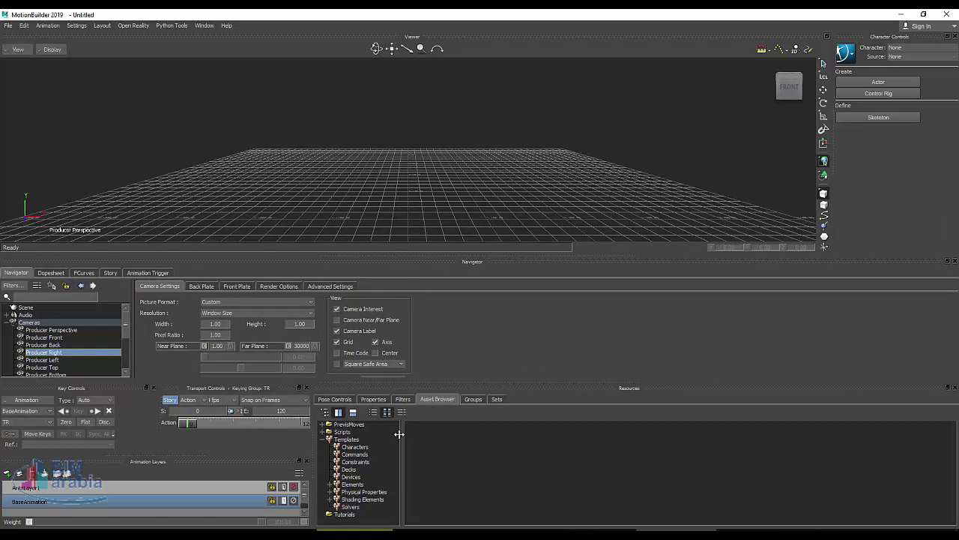
click(358, 486)
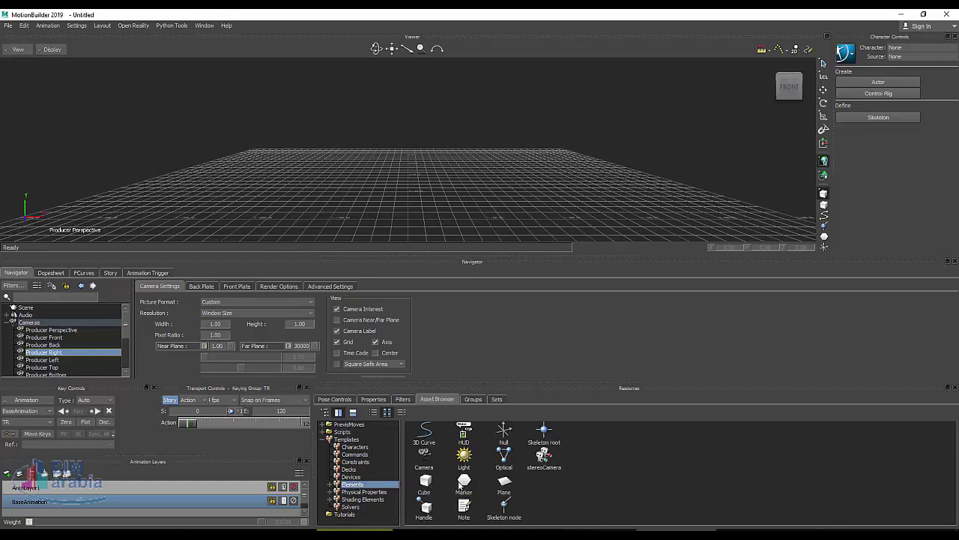
- Drop a Cube from Elements into the viewer, frame the grid from above, and show Characters templates
drag(426, 483, 460, 206)
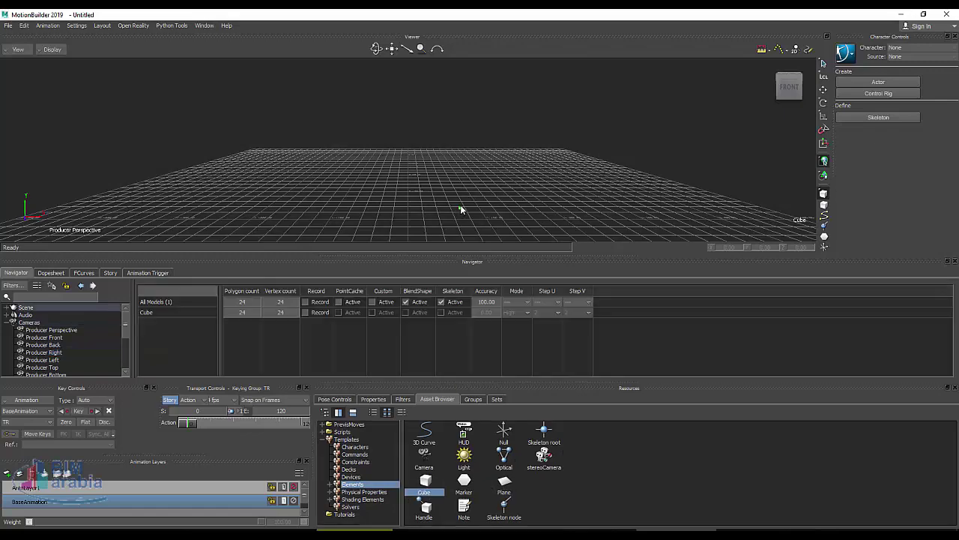
mouse_move(796, 85)
mouse_down()
mouse_move(472, 84)
mouse_move(486, 145)
mouse_up()
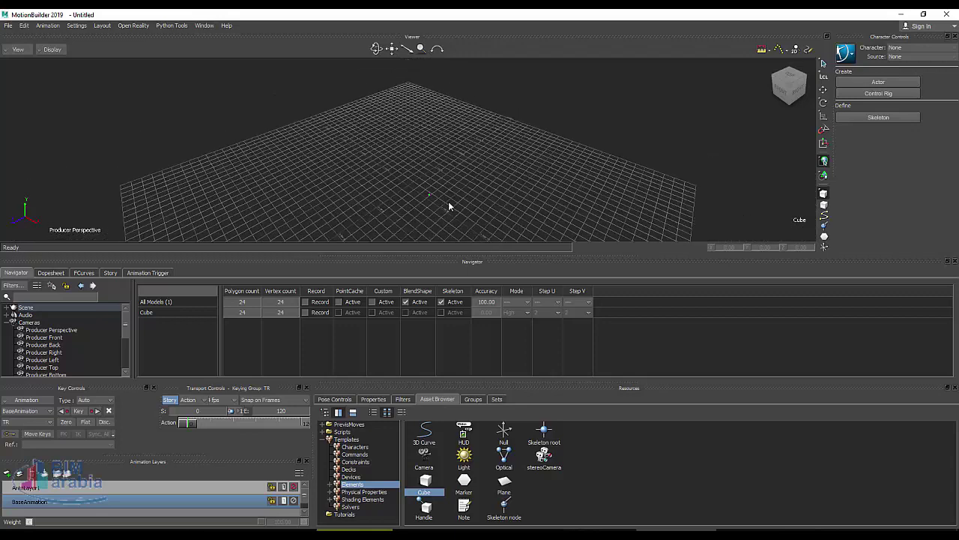
scroll(444, 224, up, 2)
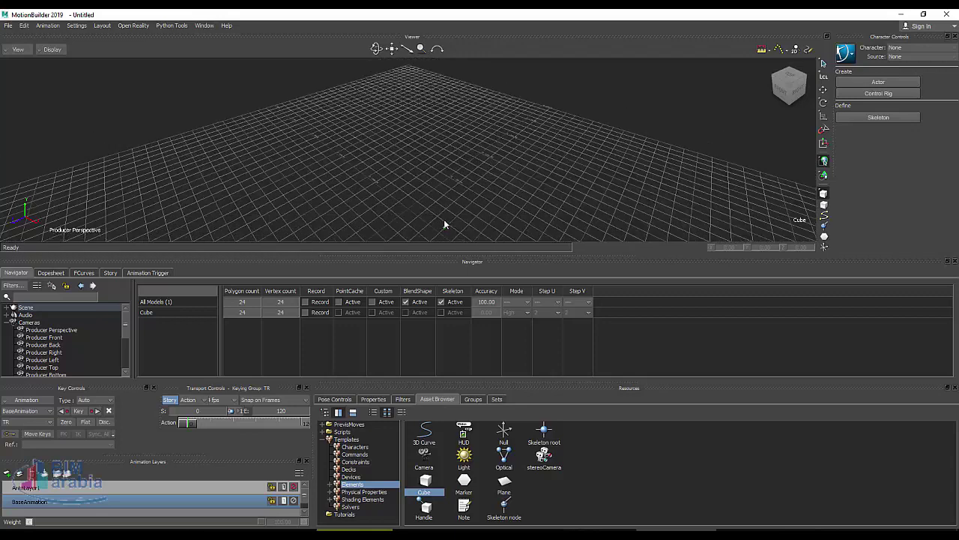
click(358, 448)
- Drag an Actor from Characters onto the grid and adjust the zoom
drag(424, 435, 436, 206)
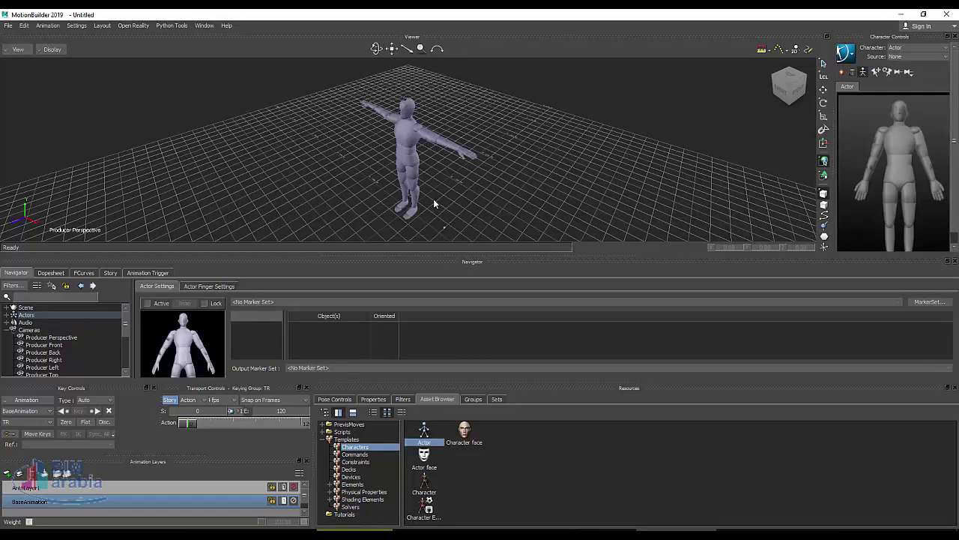
scroll(392, 135, up, 3)
scroll(391, 134, down, 2)
scroll(391, 135, down, 1)
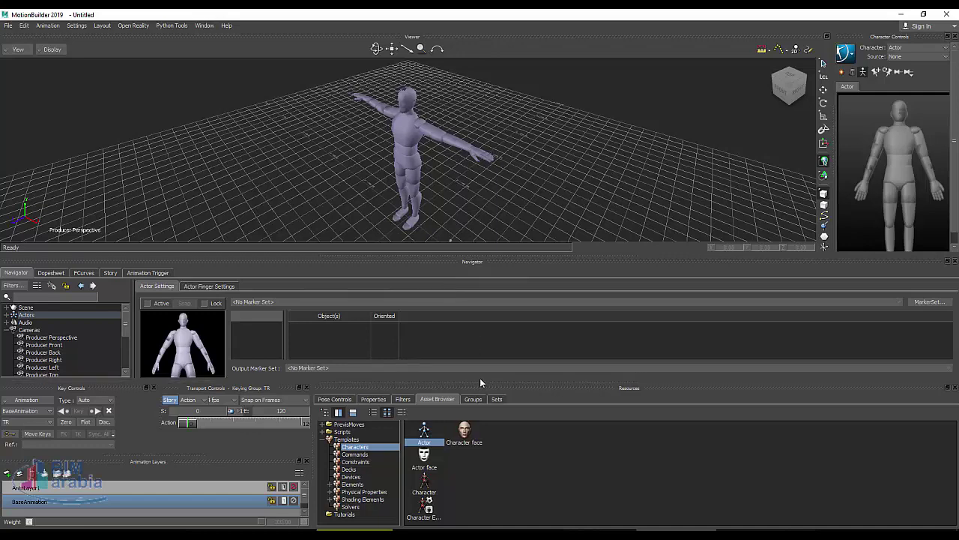
- Dock the Resources panel in the bottom row between the Navigator and Transport Controls
mouse_move(626, 388)
mouse_down()
mouse_move(799, 285)
mouse_move(799, 268)
mouse_up()
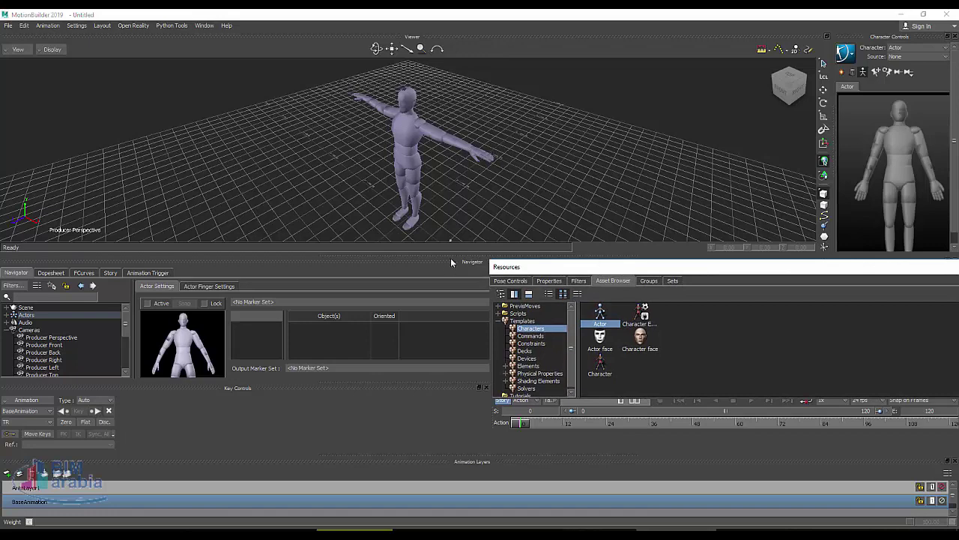
mouse_move(474, 261)
mouse_down()
mouse_move(358, 372)
mouse_move(457, 341)
mouse_up()
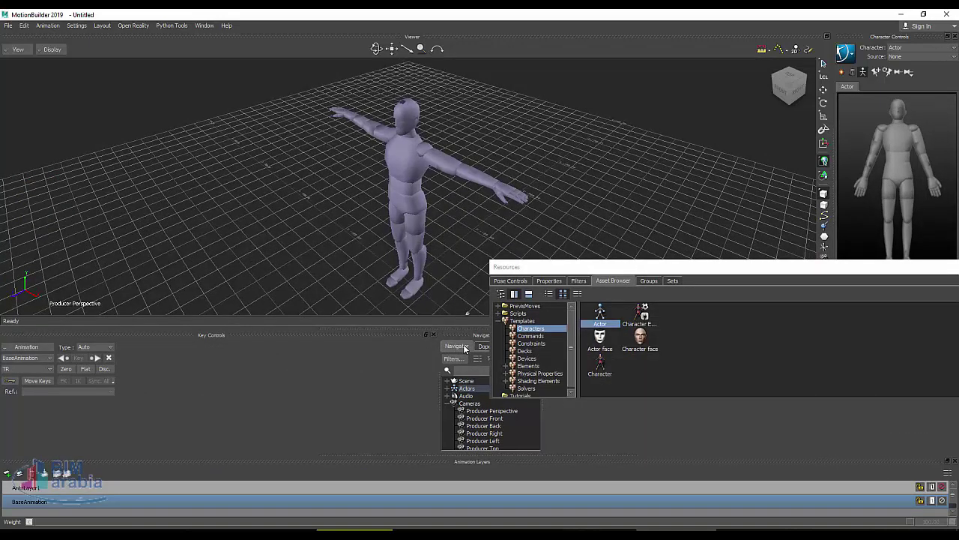
mouse_move(717, 269)
mouse_down()
mouse_move(548, 376)
mouse_move(491, 335)
mouse_up()
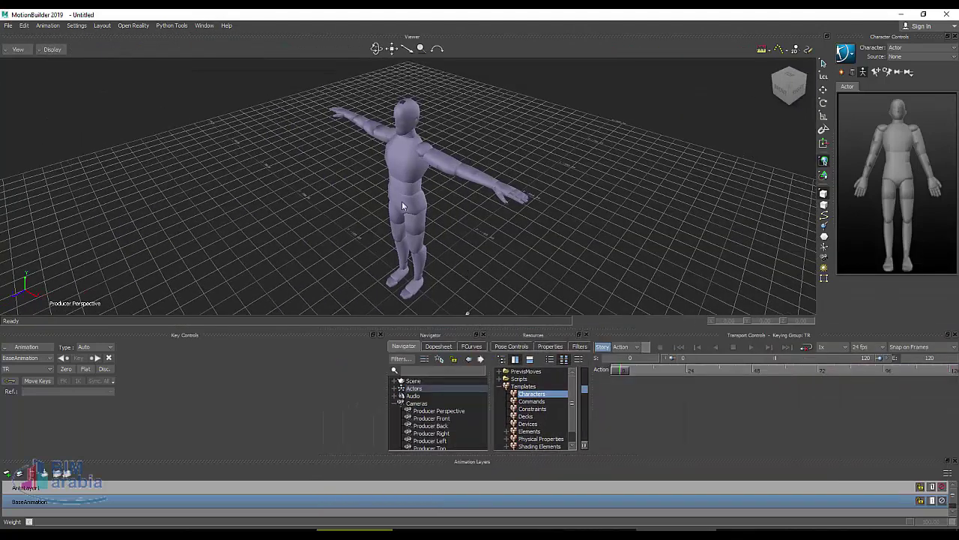
- Select the Actor's right wrist and rotate it with the Rotate tool
click(508, 193)
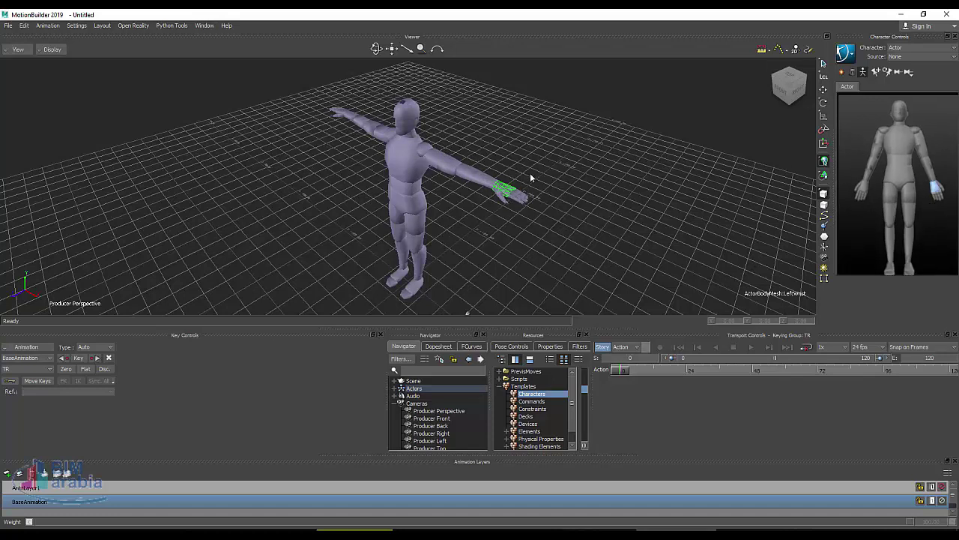
click(863, 192)
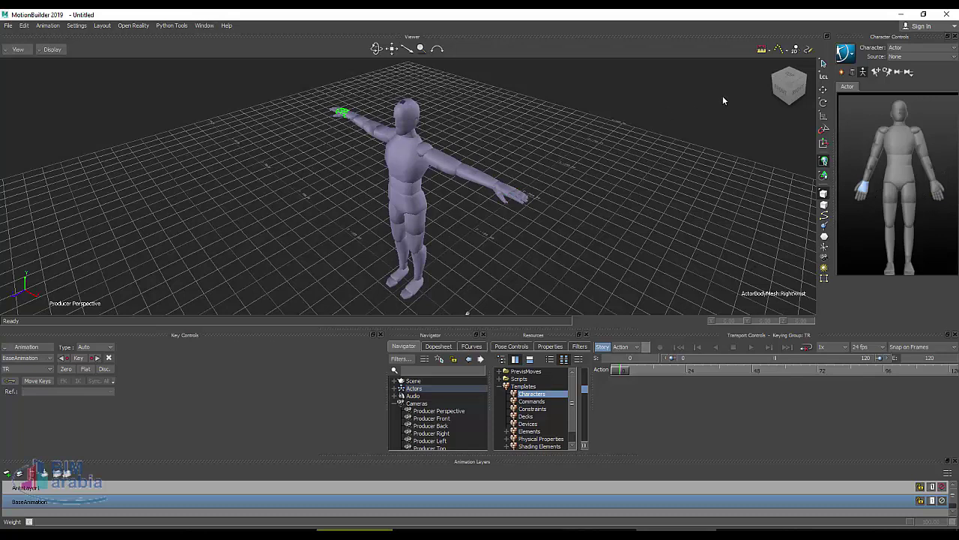
click(823, 103)
mouse_move(364, 151)
mouse_down()
mouse_move(345, 138)
mouse_move(411, 174)
mouse_move(522, 197)
mouse_move(615, 158)
mouse_up()
- Rotate the left hip to swing the thigh outward, then bend the left knee
scroll(614, 158, down, 3)
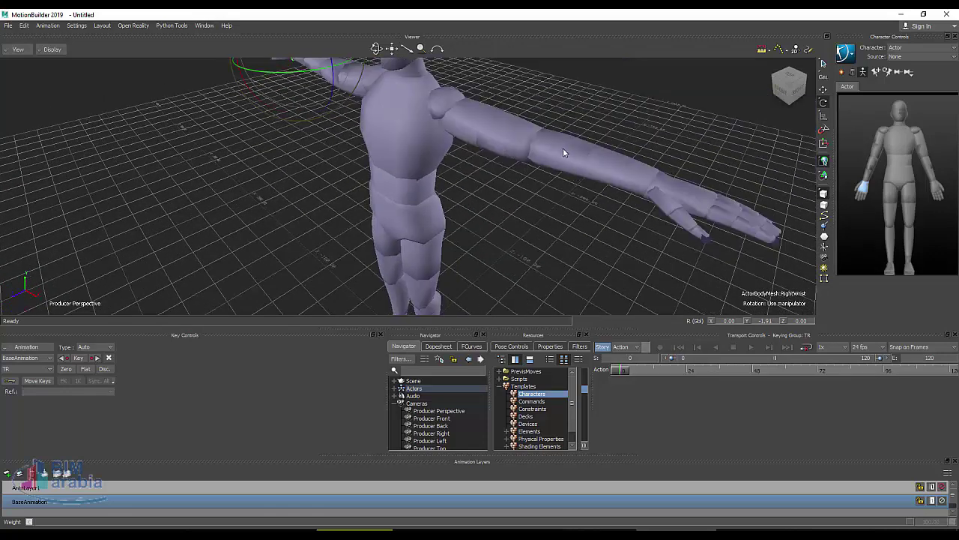
click(435, 257)
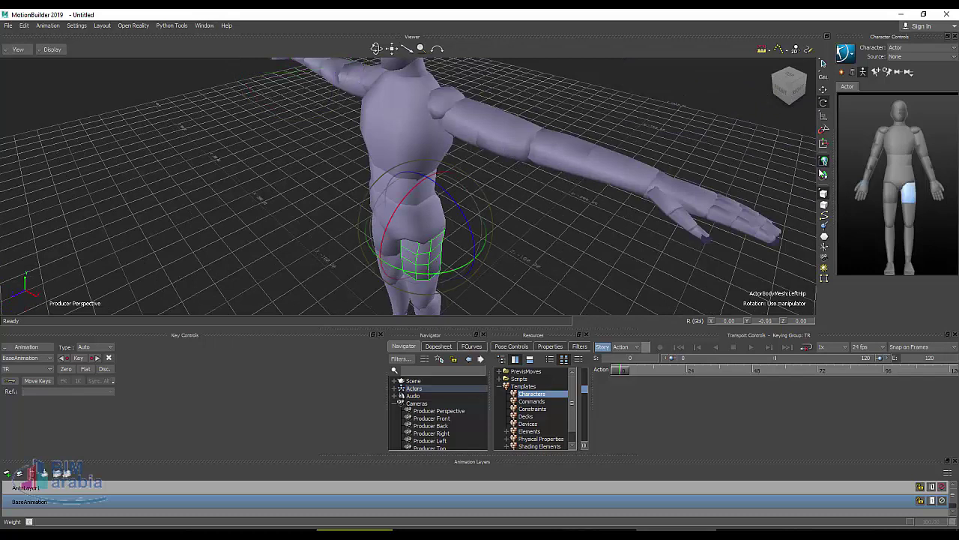
click(824, 101)
drag(390, 229, 417, 210)
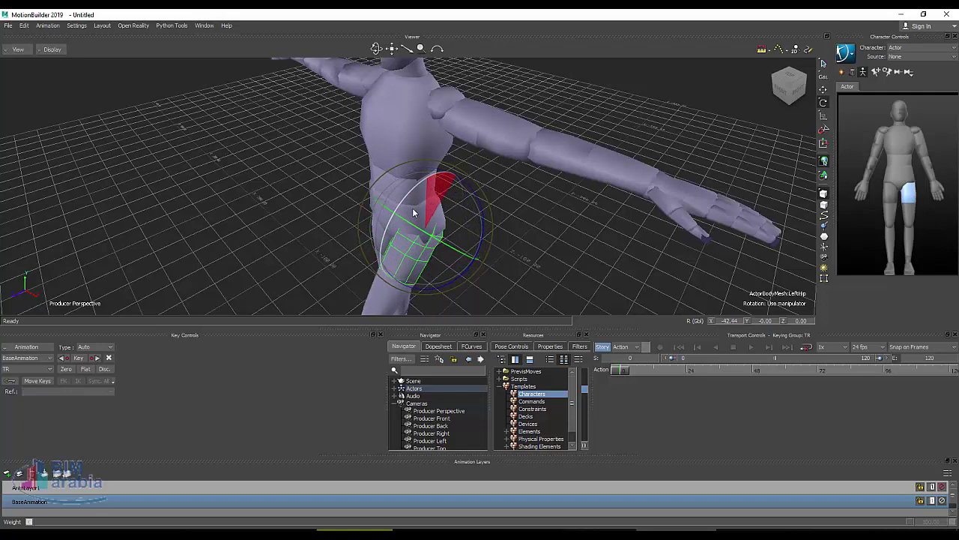
drag(400, 184, 403, 176)
click(359, 273)
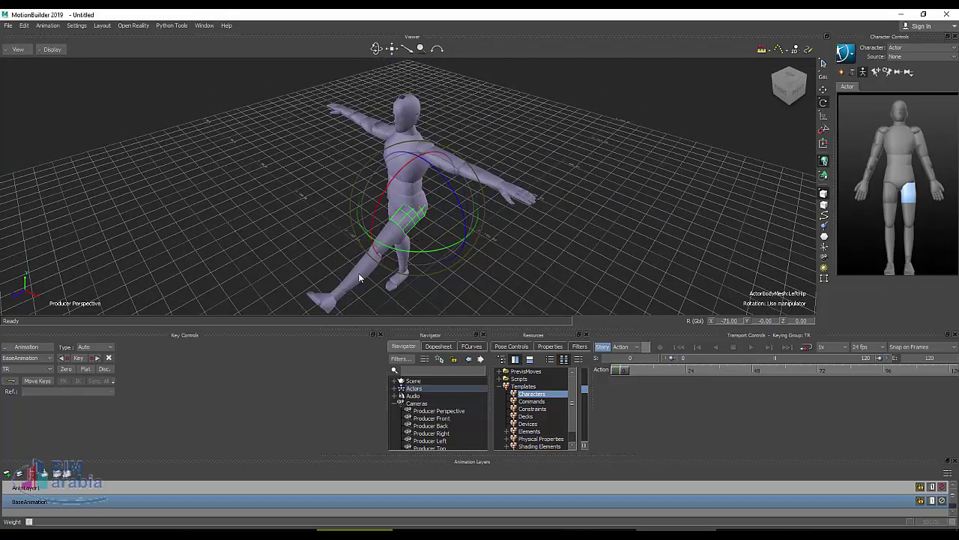
mouse_move(337, 253)
mouse_down()
mouse_move(360, 281)
mouse_move(353, 263)
mouse_up()
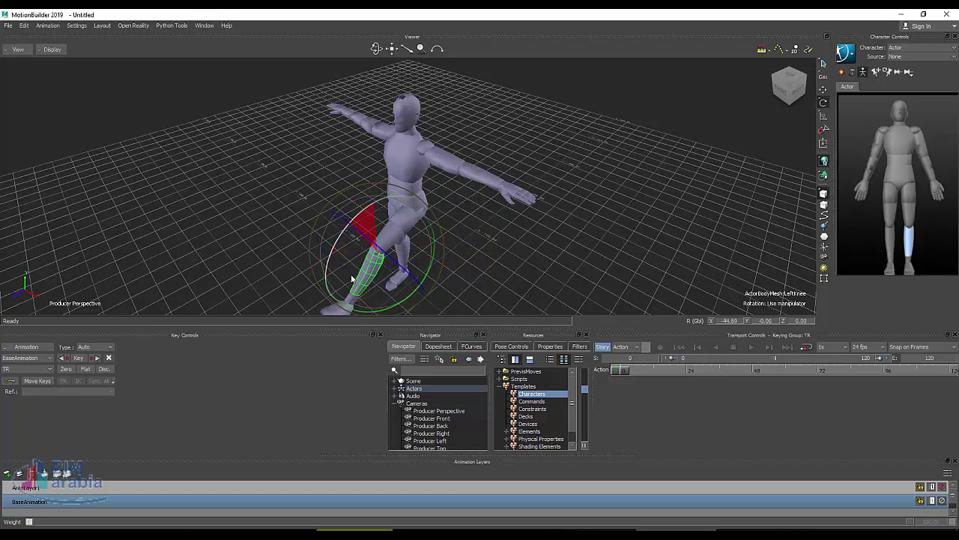
- Show the Actor in X-Ray, shrink the head slightly along Y, and raise it a little
click(60, 50)
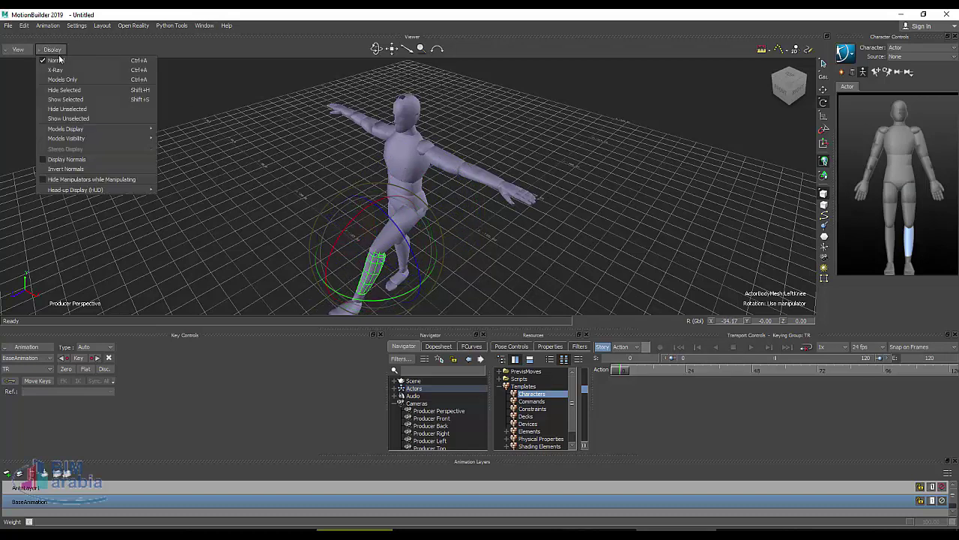
click(75, 72)
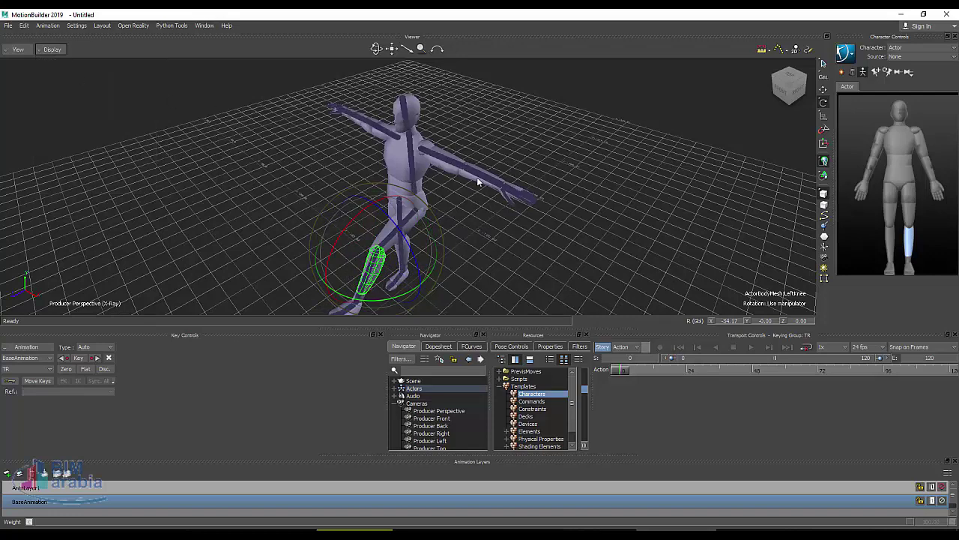
click(895, 141)
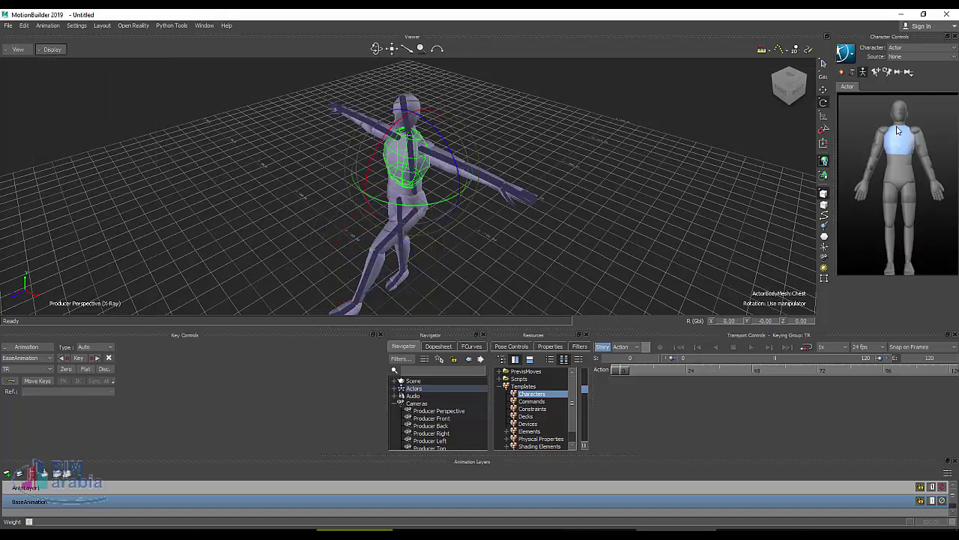
click(900, 115)
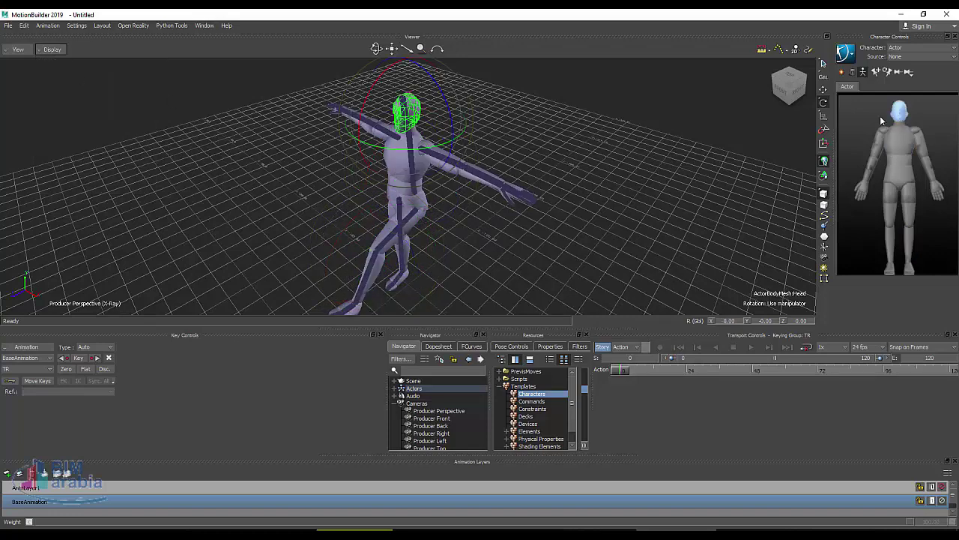
click(823, 90)
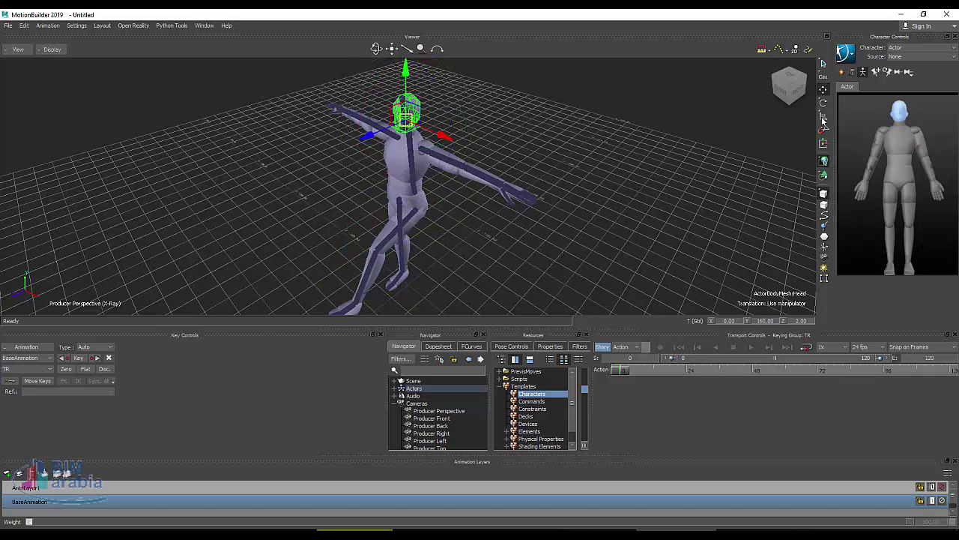
click(823, 117)
mouse_move(406, 75)
mouse_down()
mouse_move(439, 109)
mouse_move(447, 137)
mouse_up()
click(822, 90)
drag(407, 75, 411, 67)
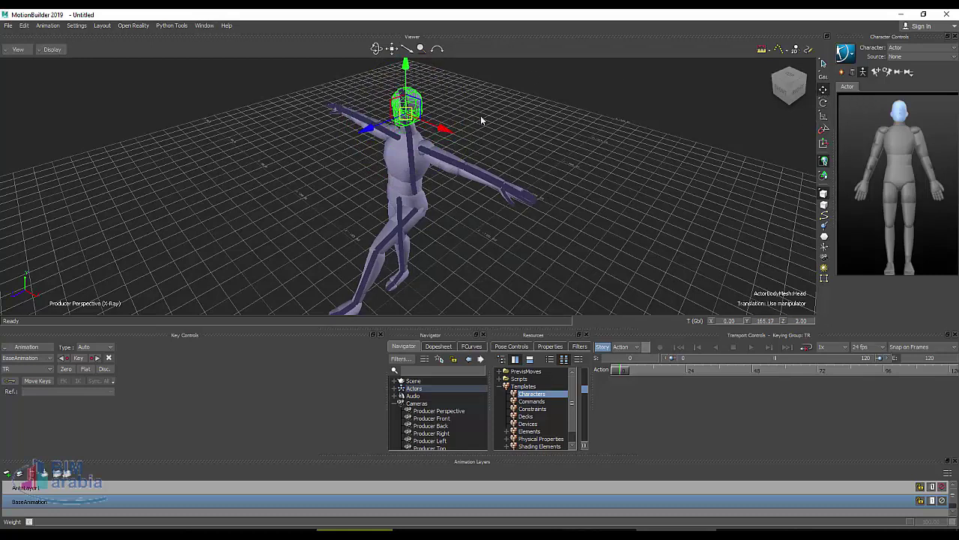
- Select the right shoulder and rotate it to lower the right arm
click(349, 120)
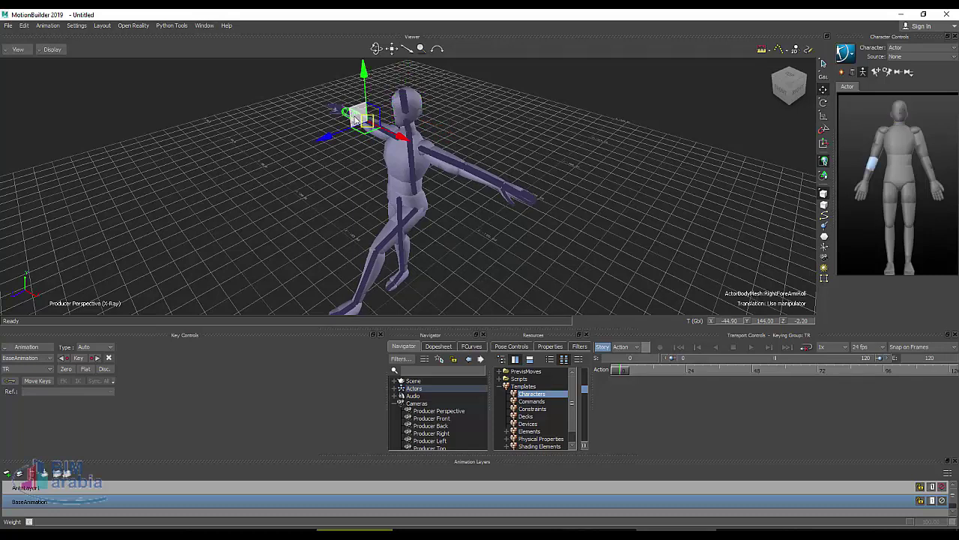
click(862, 190)
click(877, 142)
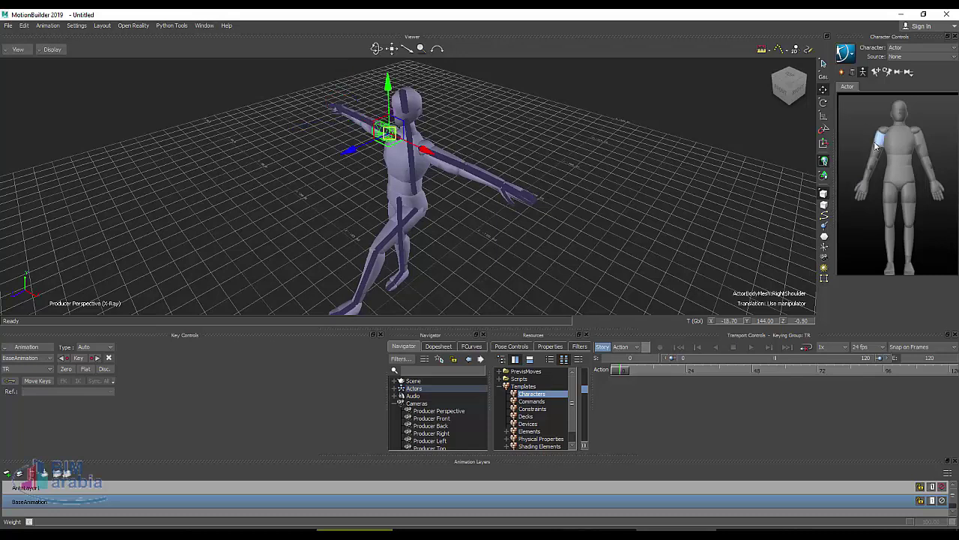
click(824, 103)
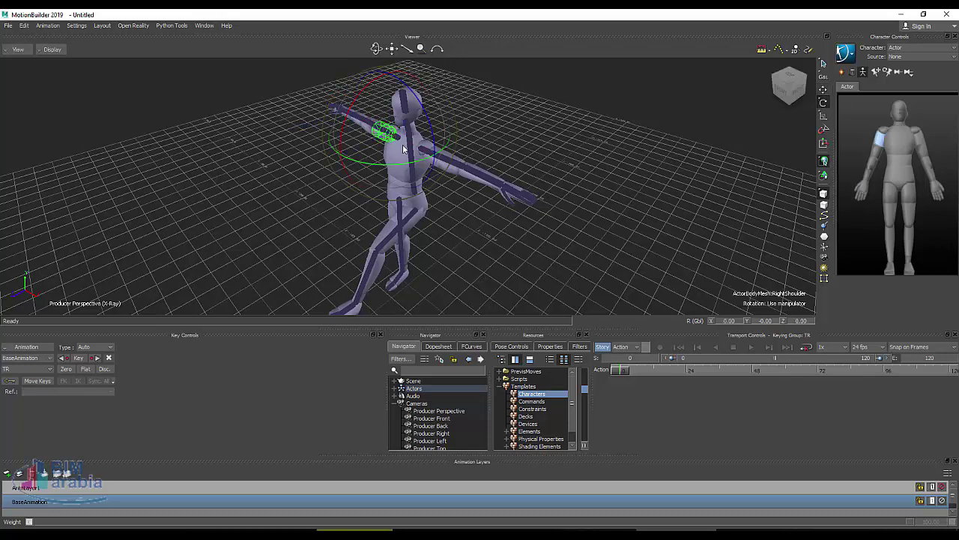
mouse_move(363, 162)
mouse_down()
mouse_move(379, 168)
mouse_move(367, 163)
mouse_up()
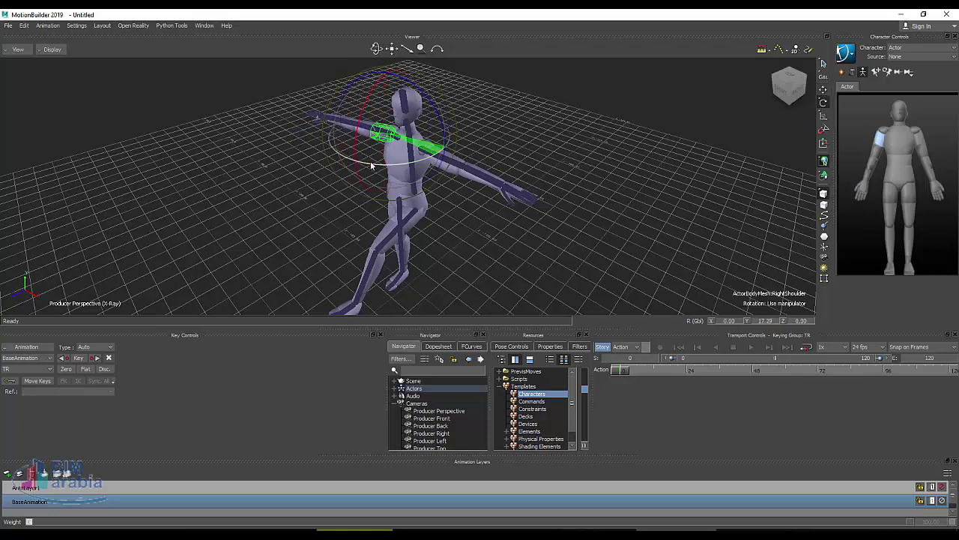
- Set the viewer display to Models Only, then back to Normal solid shading
click(47, 49)
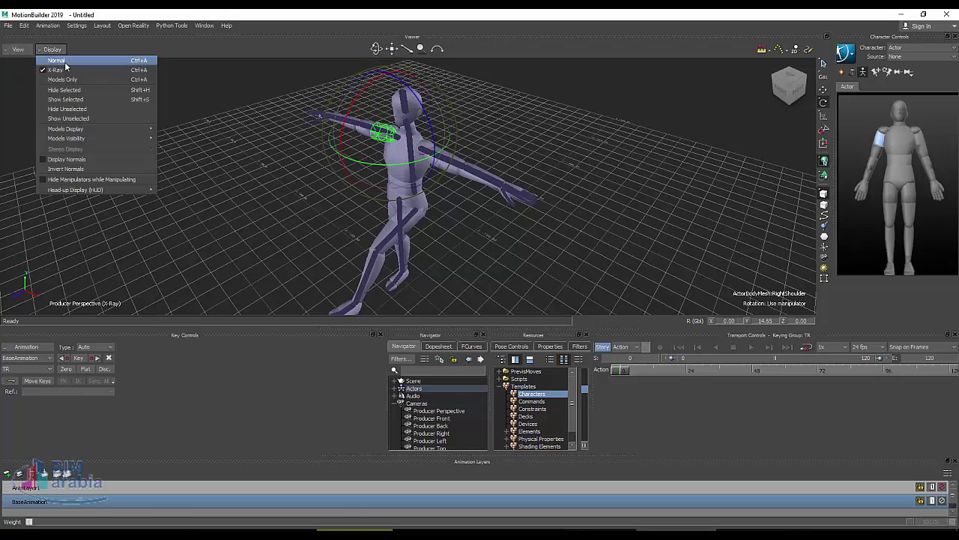
click(74, 79)
click(58, 51)
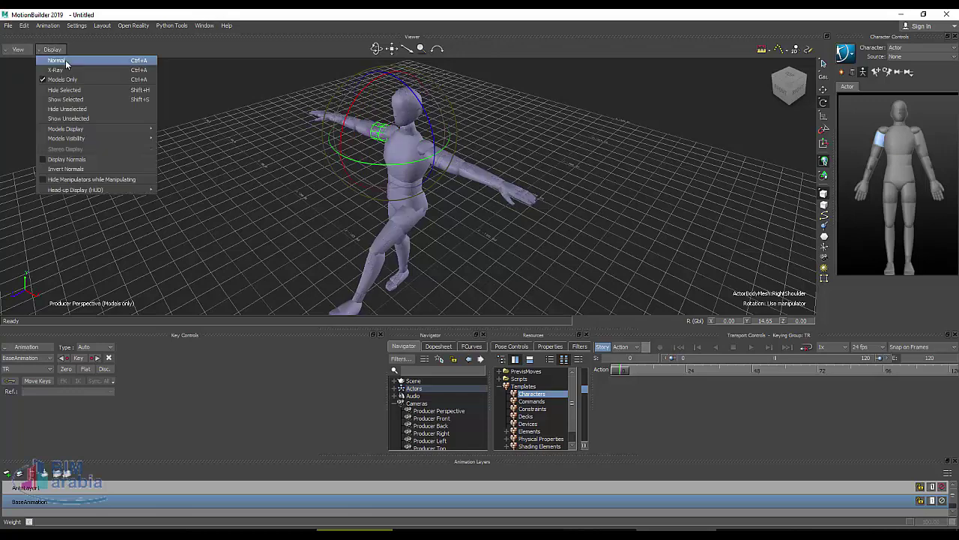
click(66, 62)
click(22, 54)
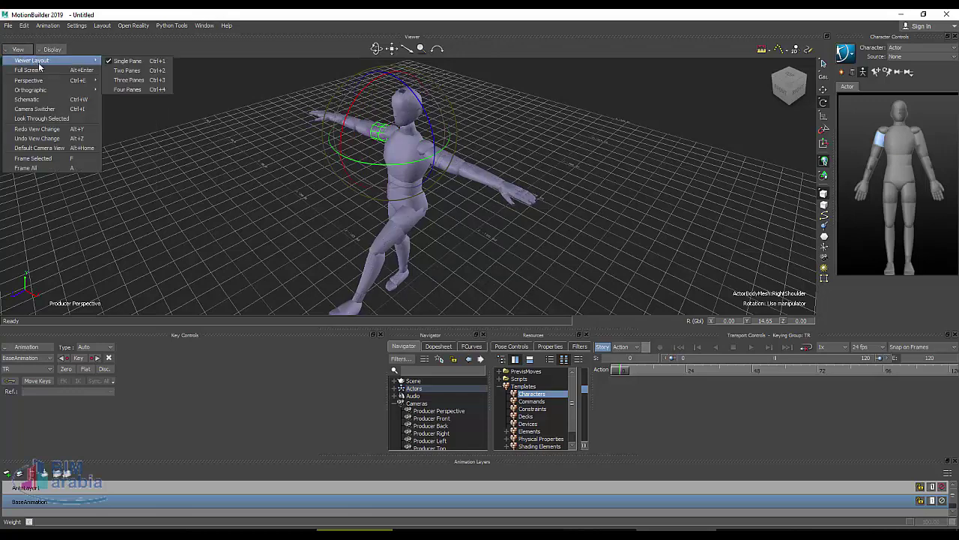
- View through the Camera Switcher and orbit via a ViewCube corner to see the lunging Actor
click(70, 110)
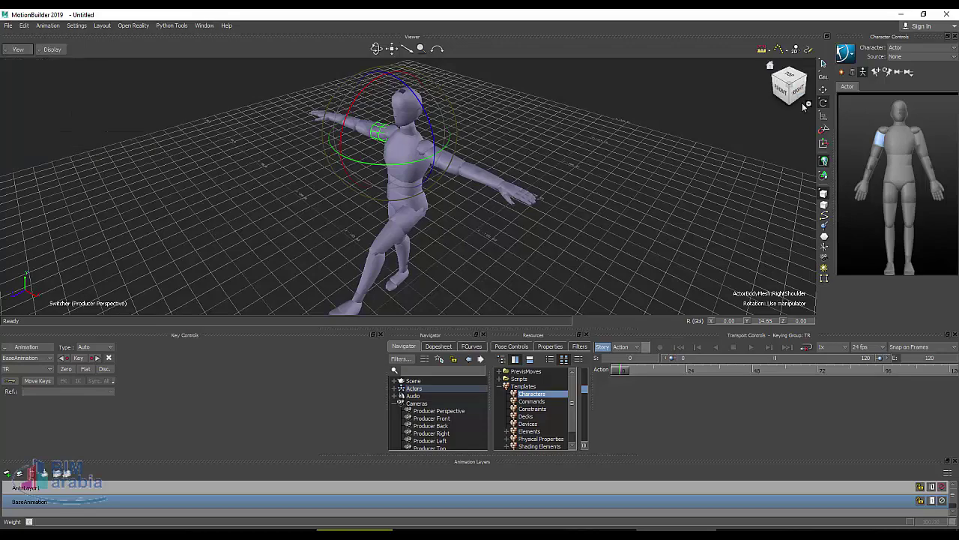
click(775, 78)
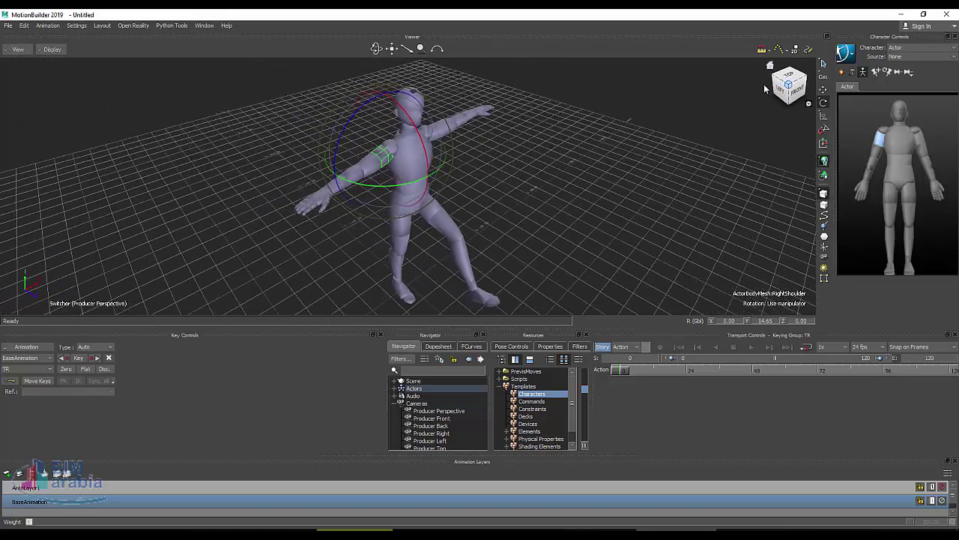